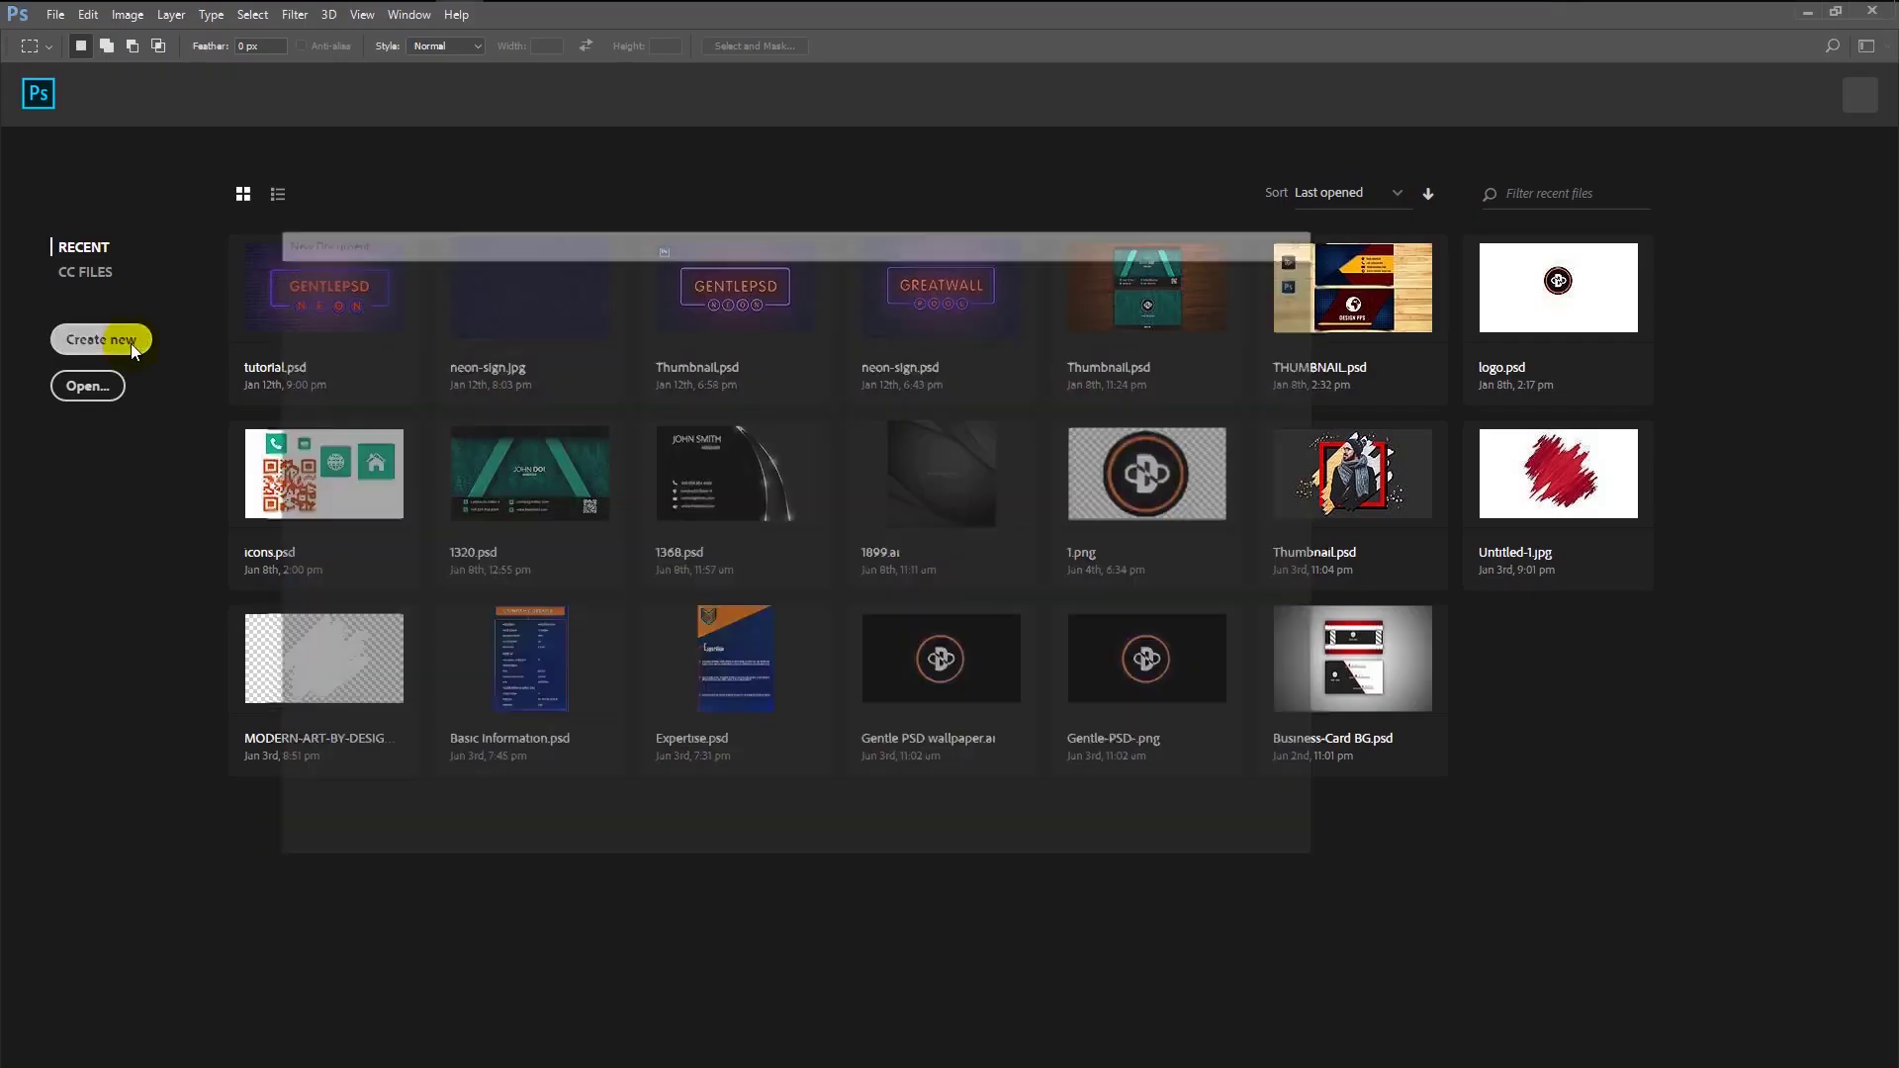
Step: Create a blank 1920 × 1080 px document at 300 ppi from the recent preset
click(541, 430)
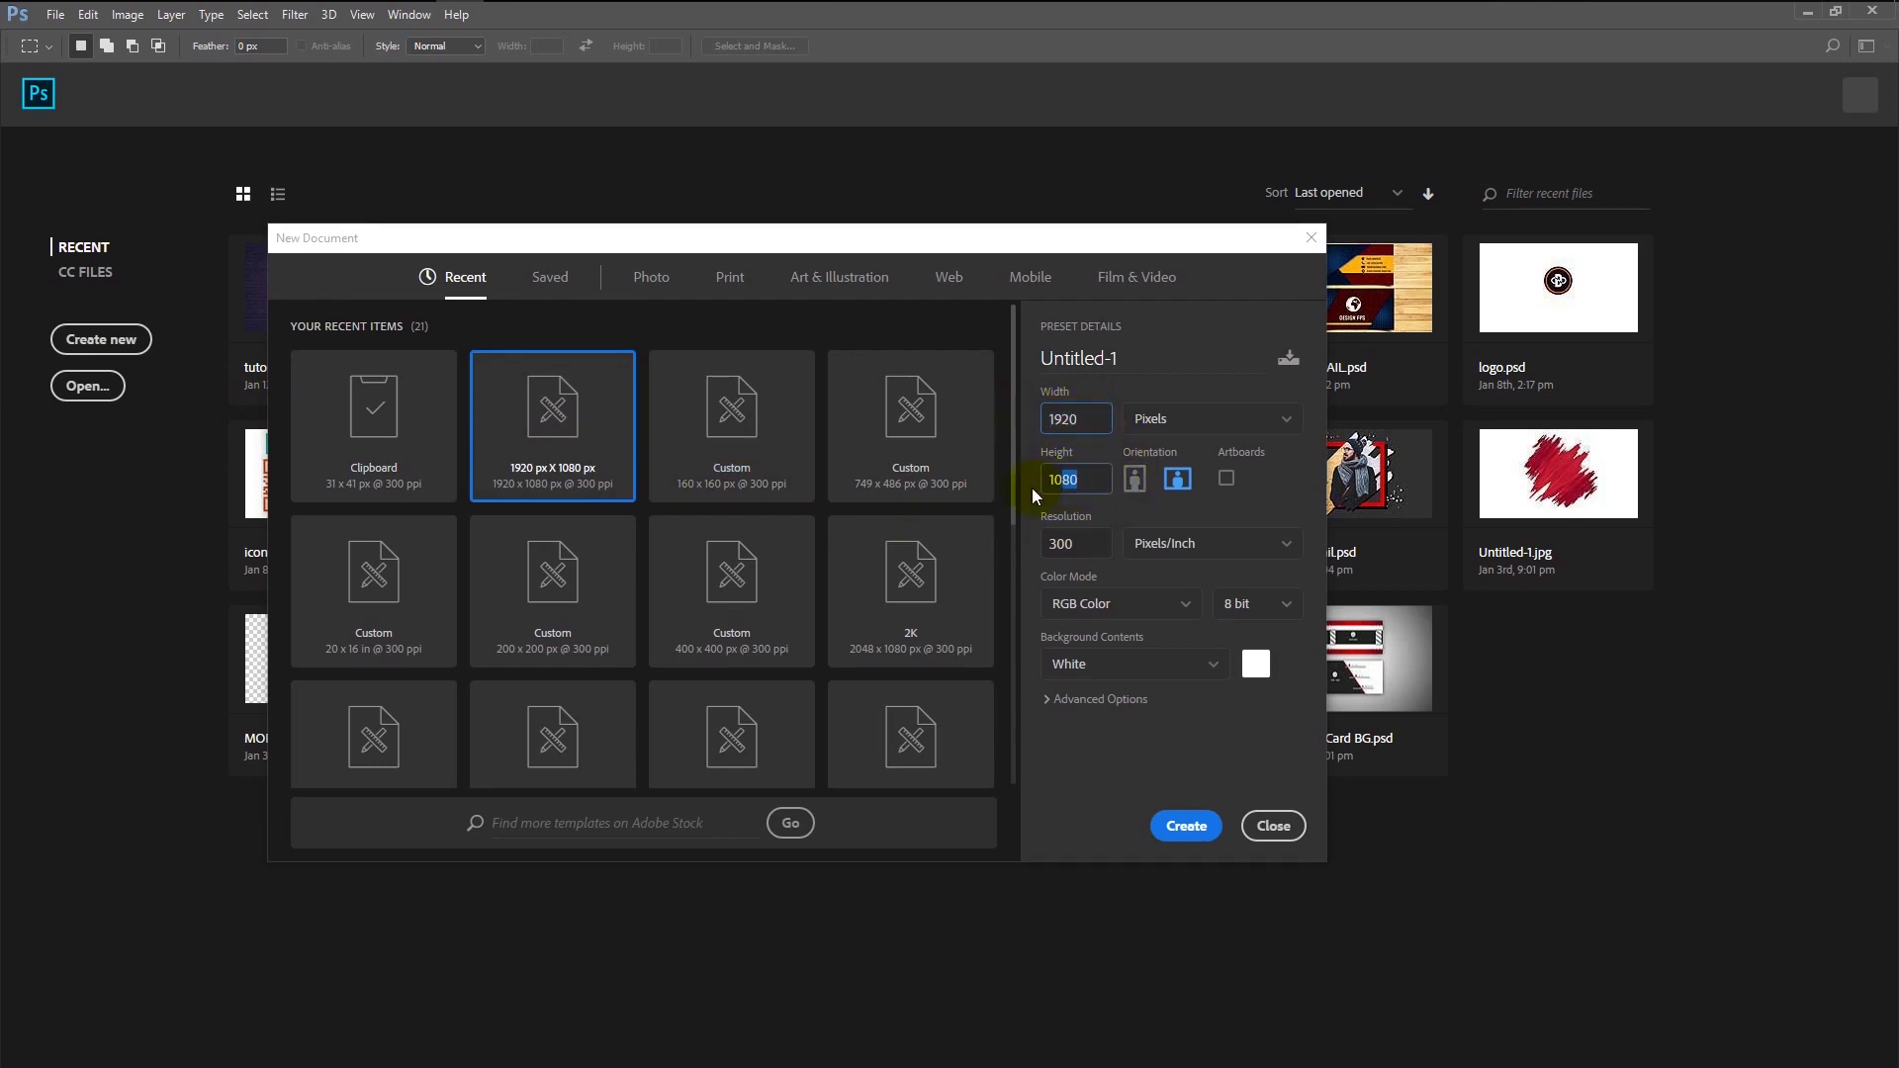
drag(1033, 494, 1019, 486)
click(1142, 831)
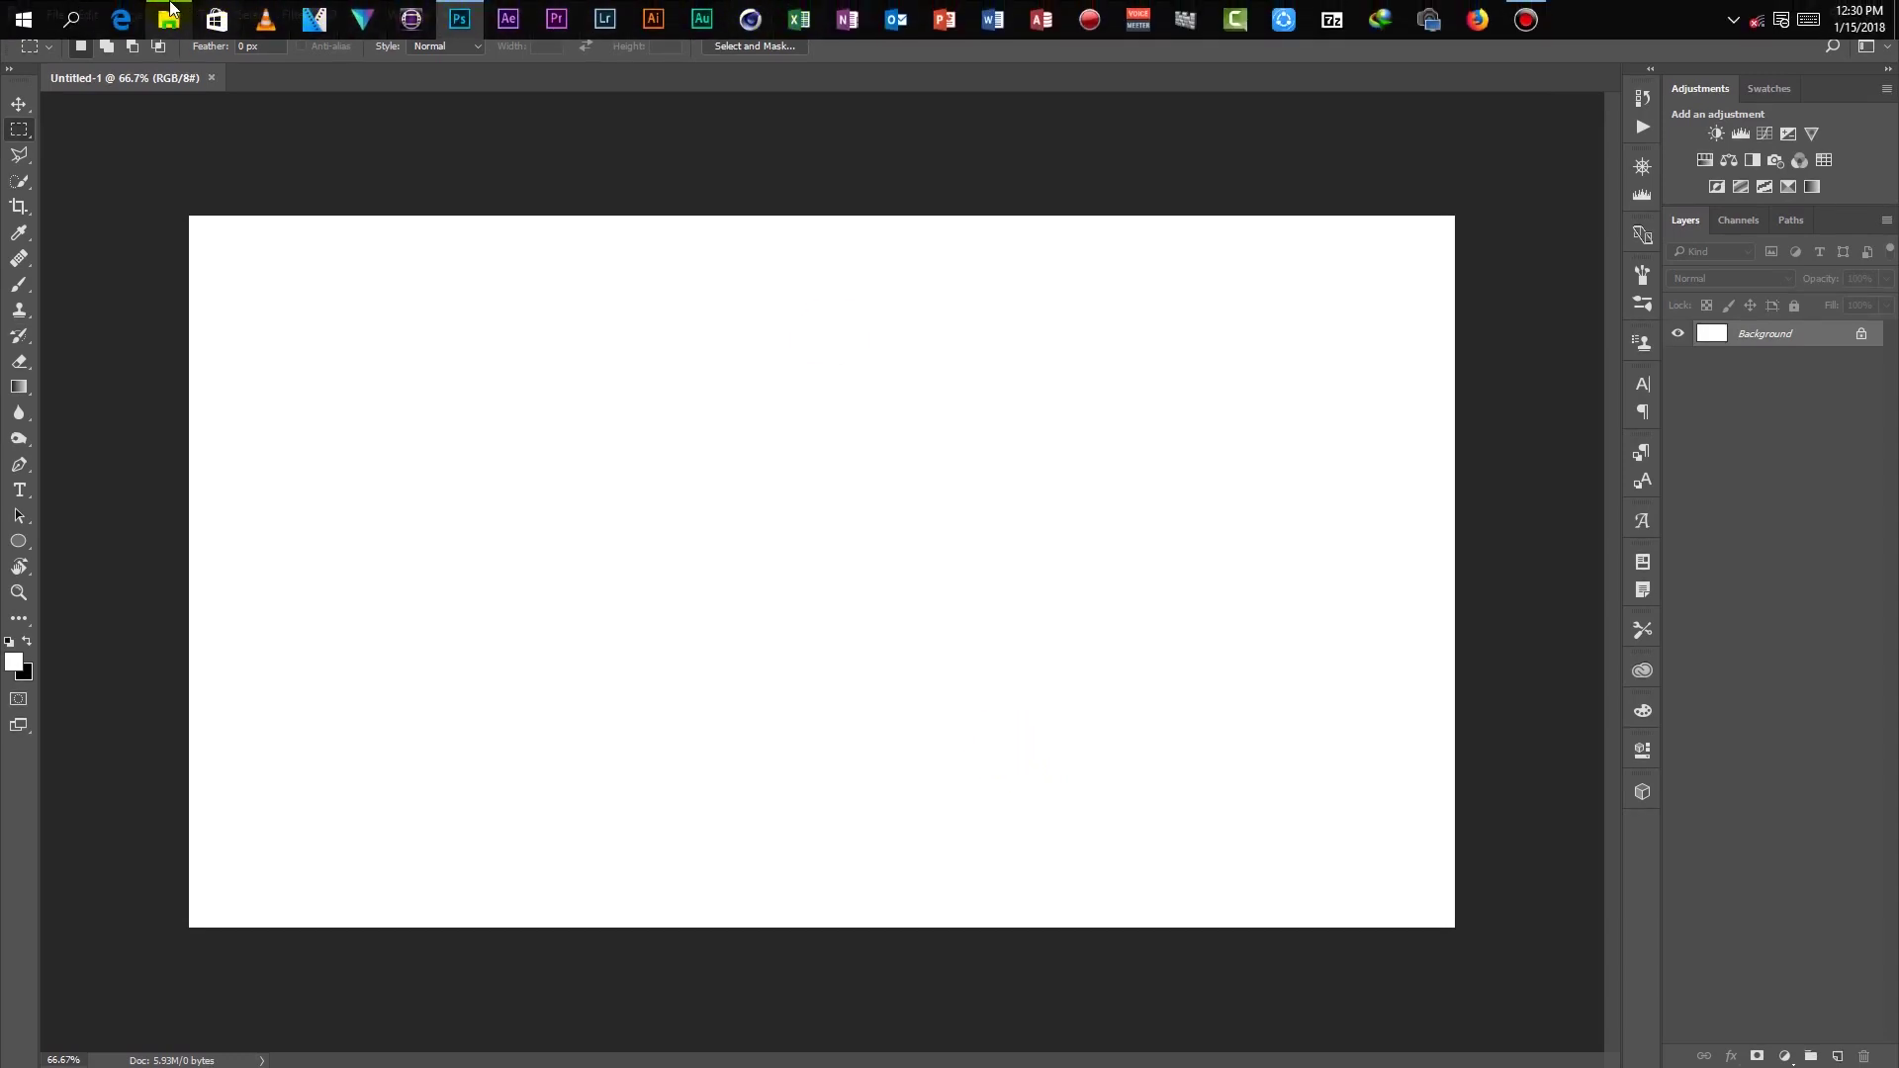
click(167, 19)
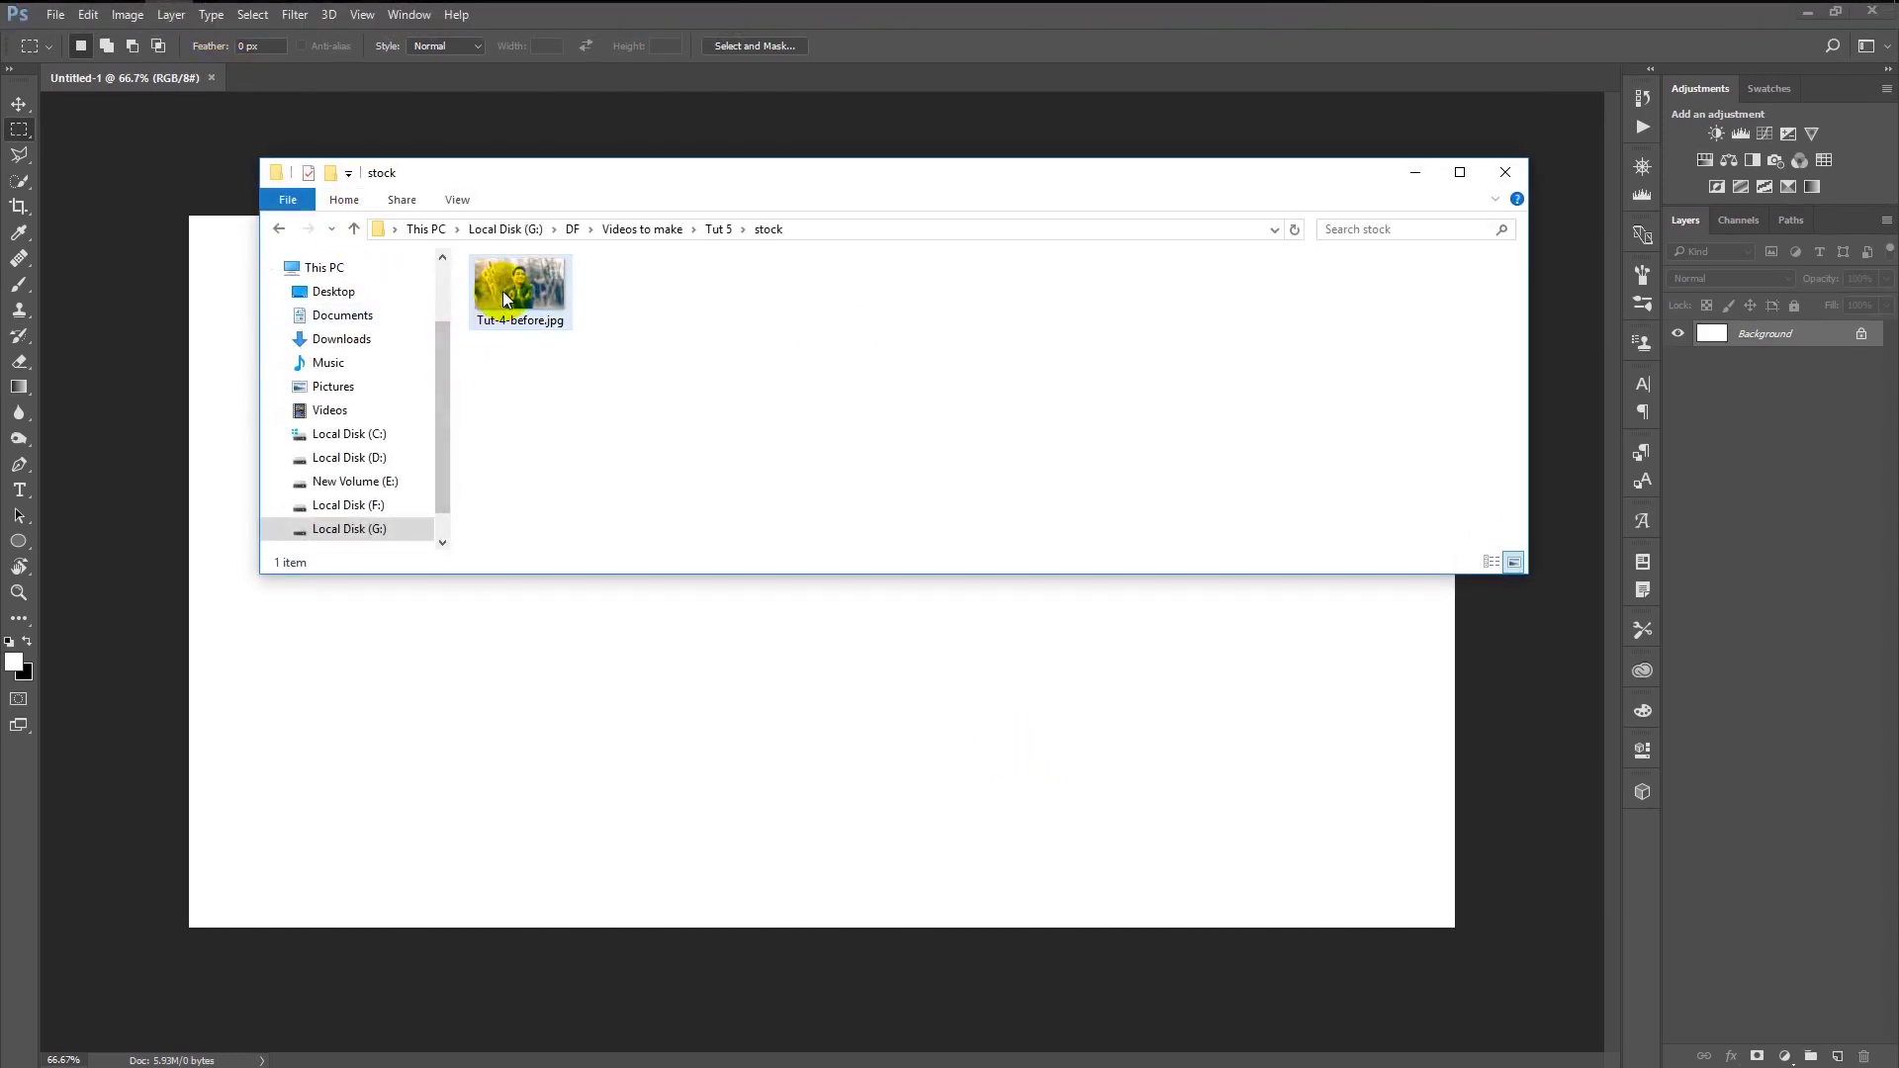
Step: Drag Tut-4-before.jpg onto the canvas and commit the placement
drag(494, 313, 696, 708)
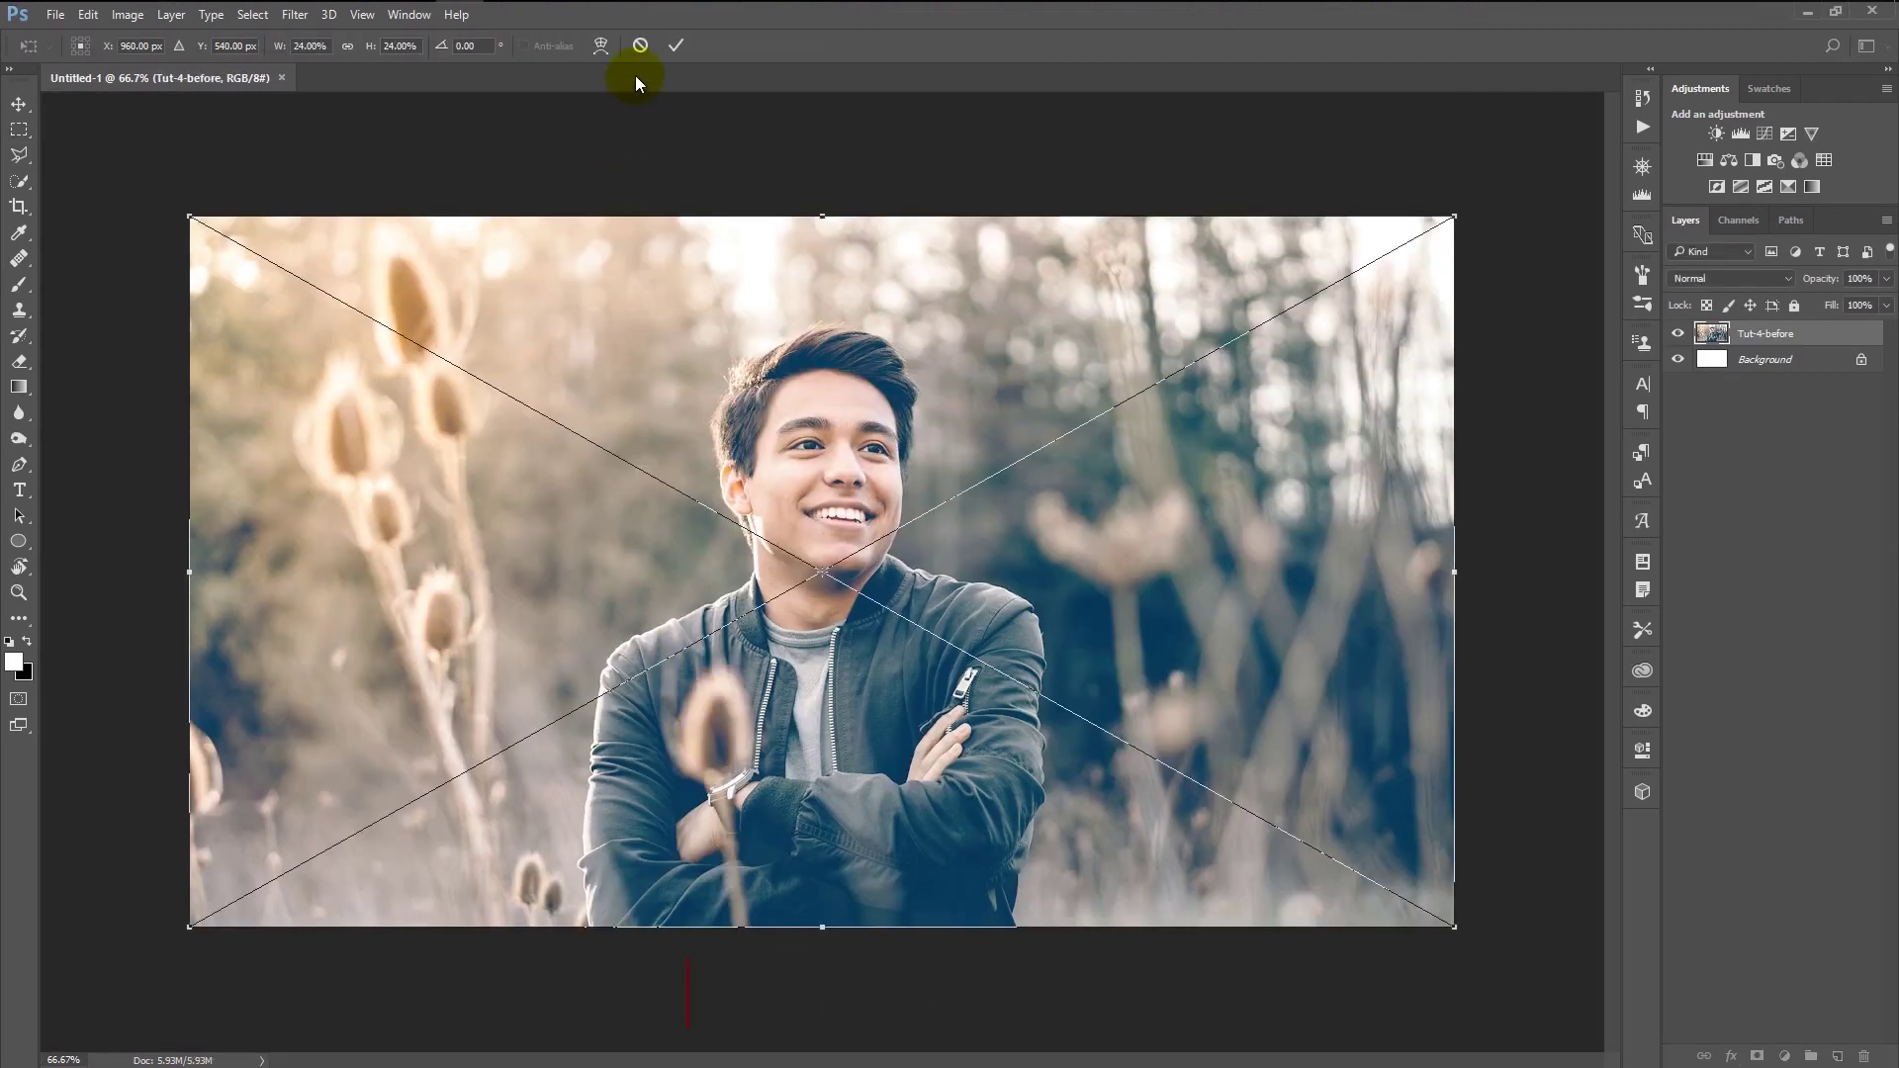
click(676, 44)
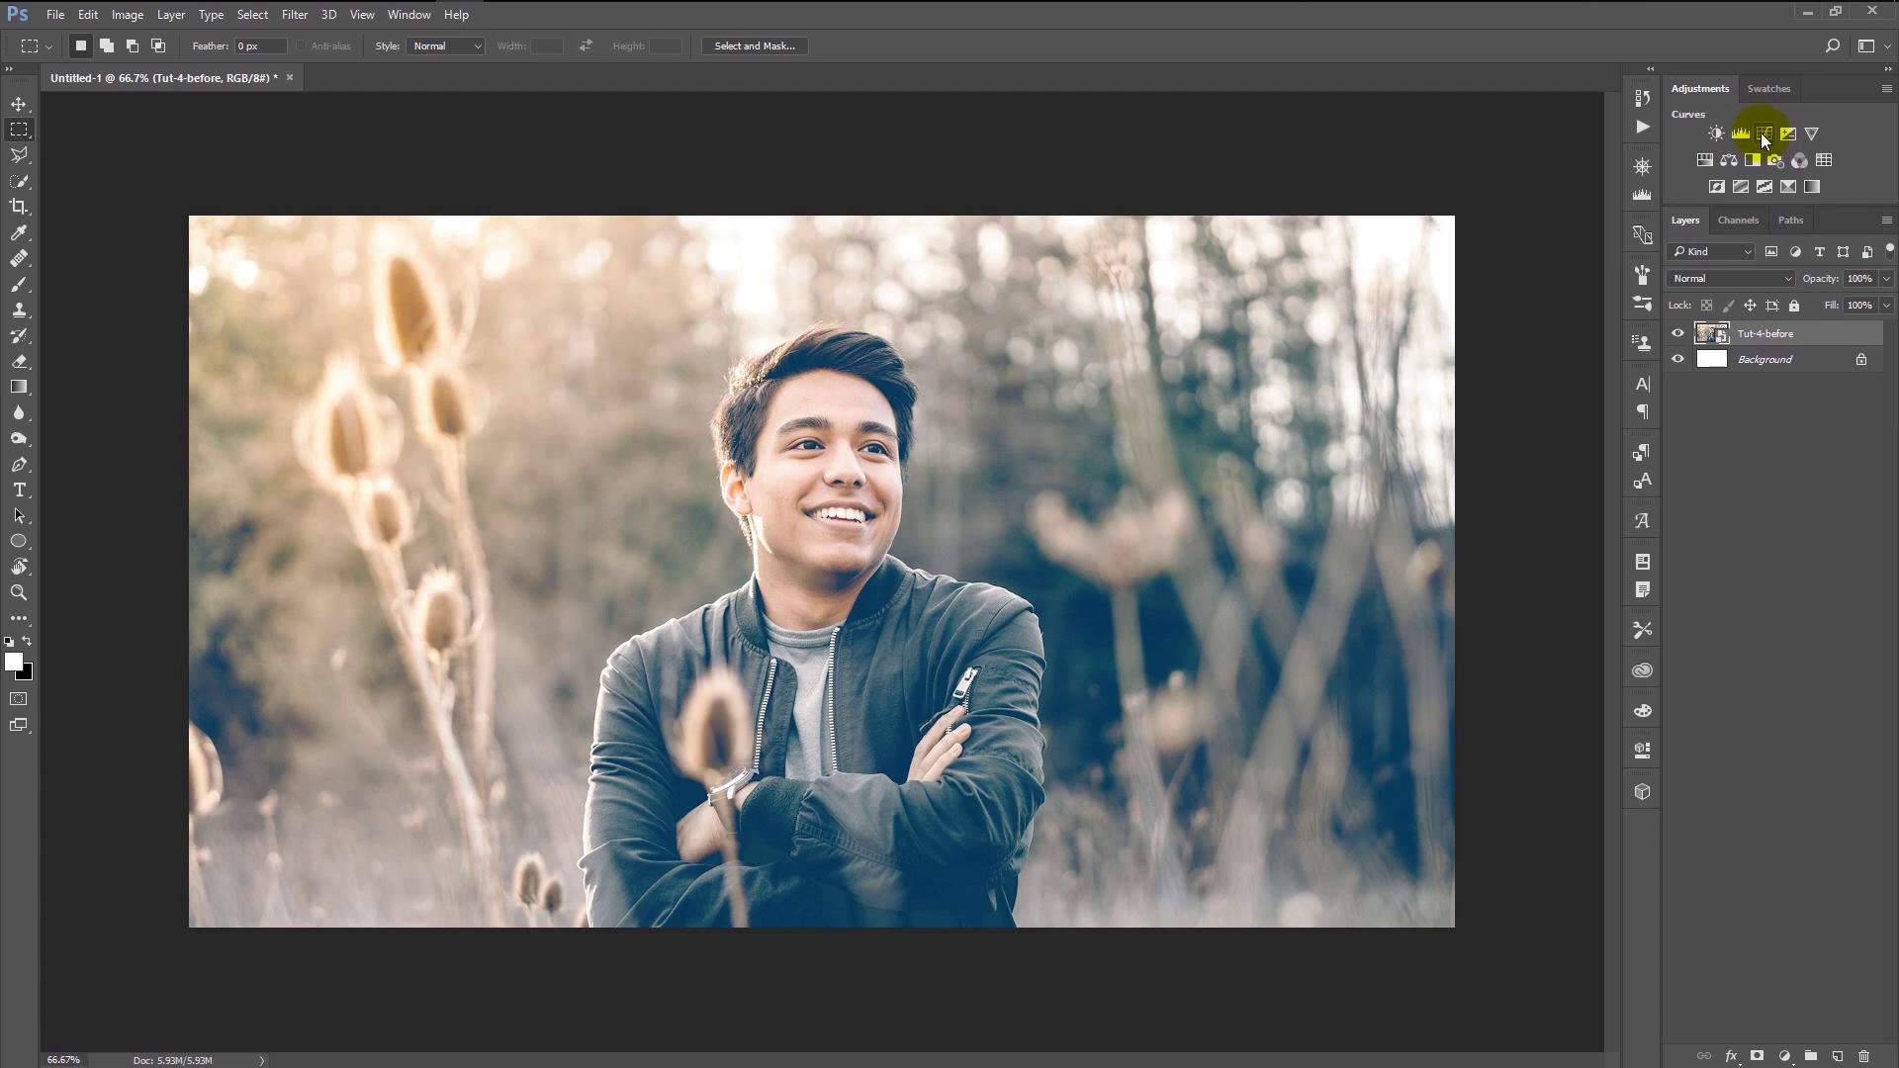
Step: Add a Curves layer and pull the RGB black and white points inward
click(1766, 136)
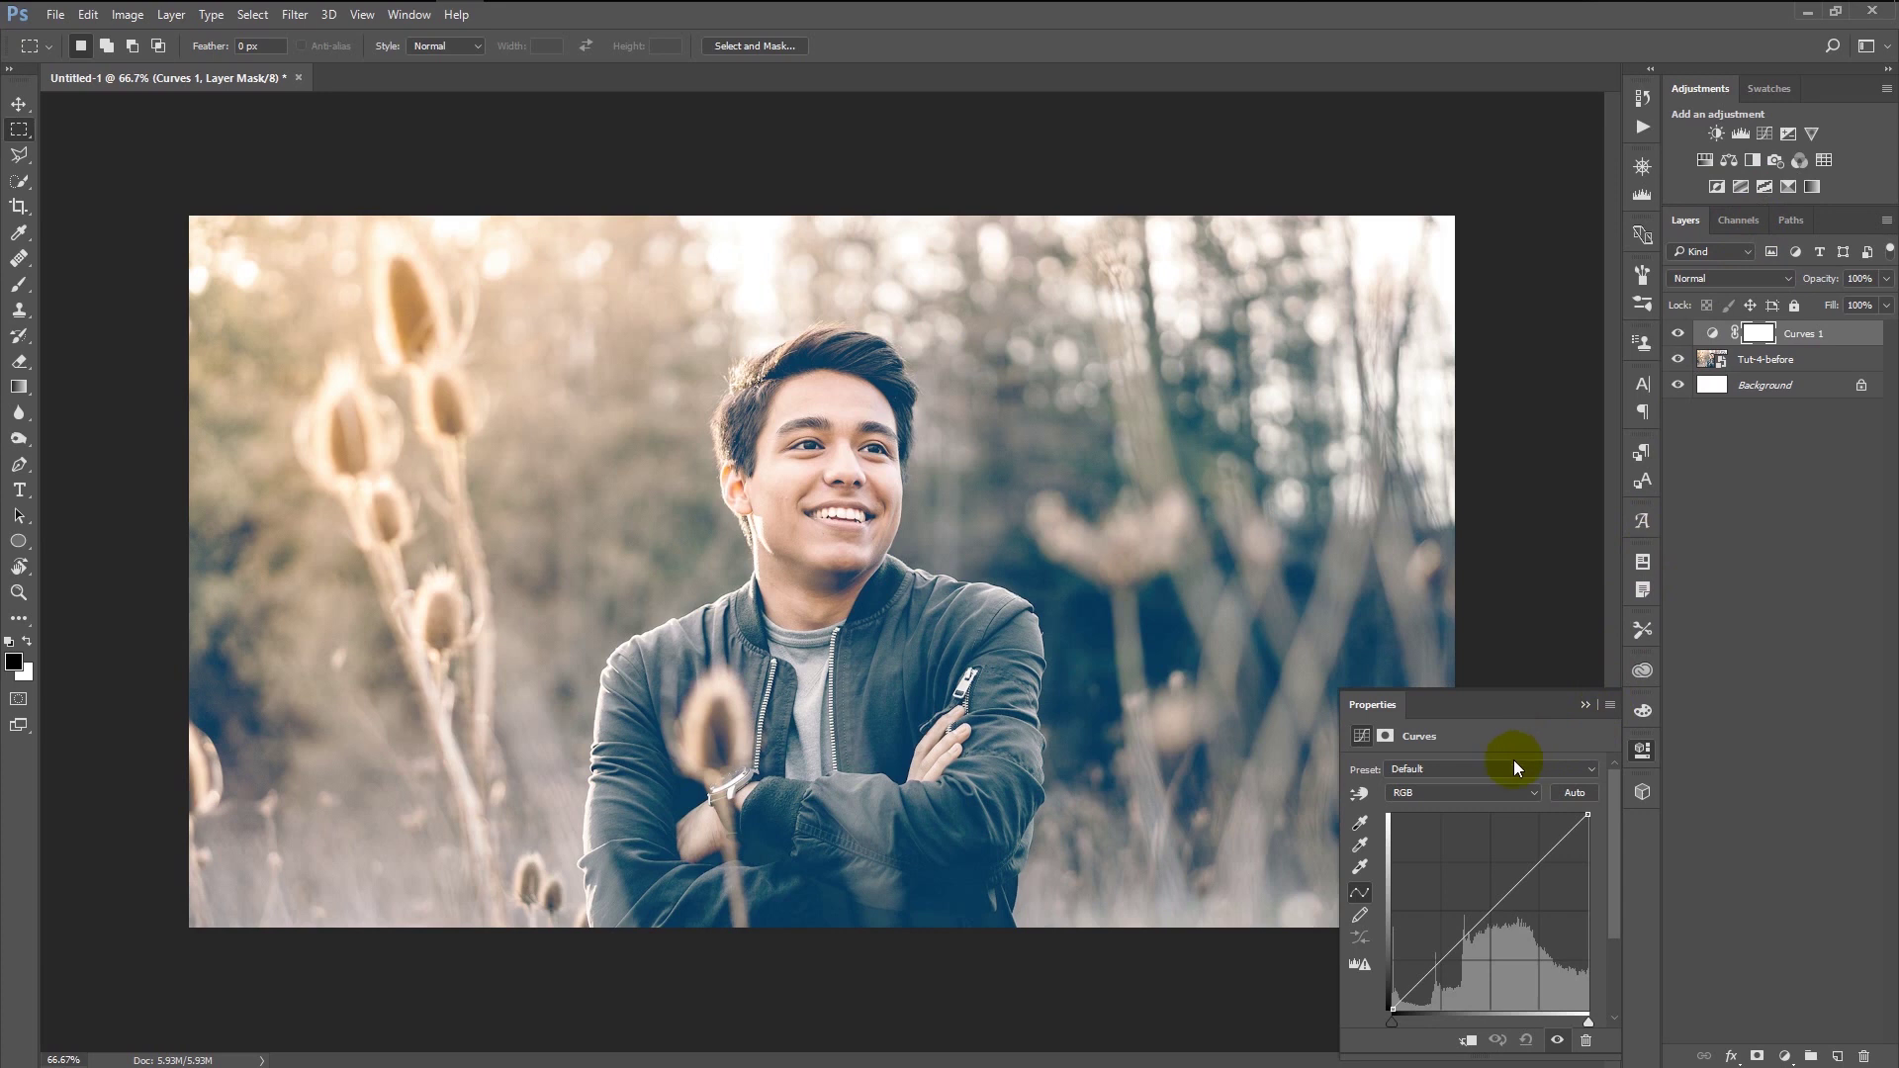
click(1403, 802)
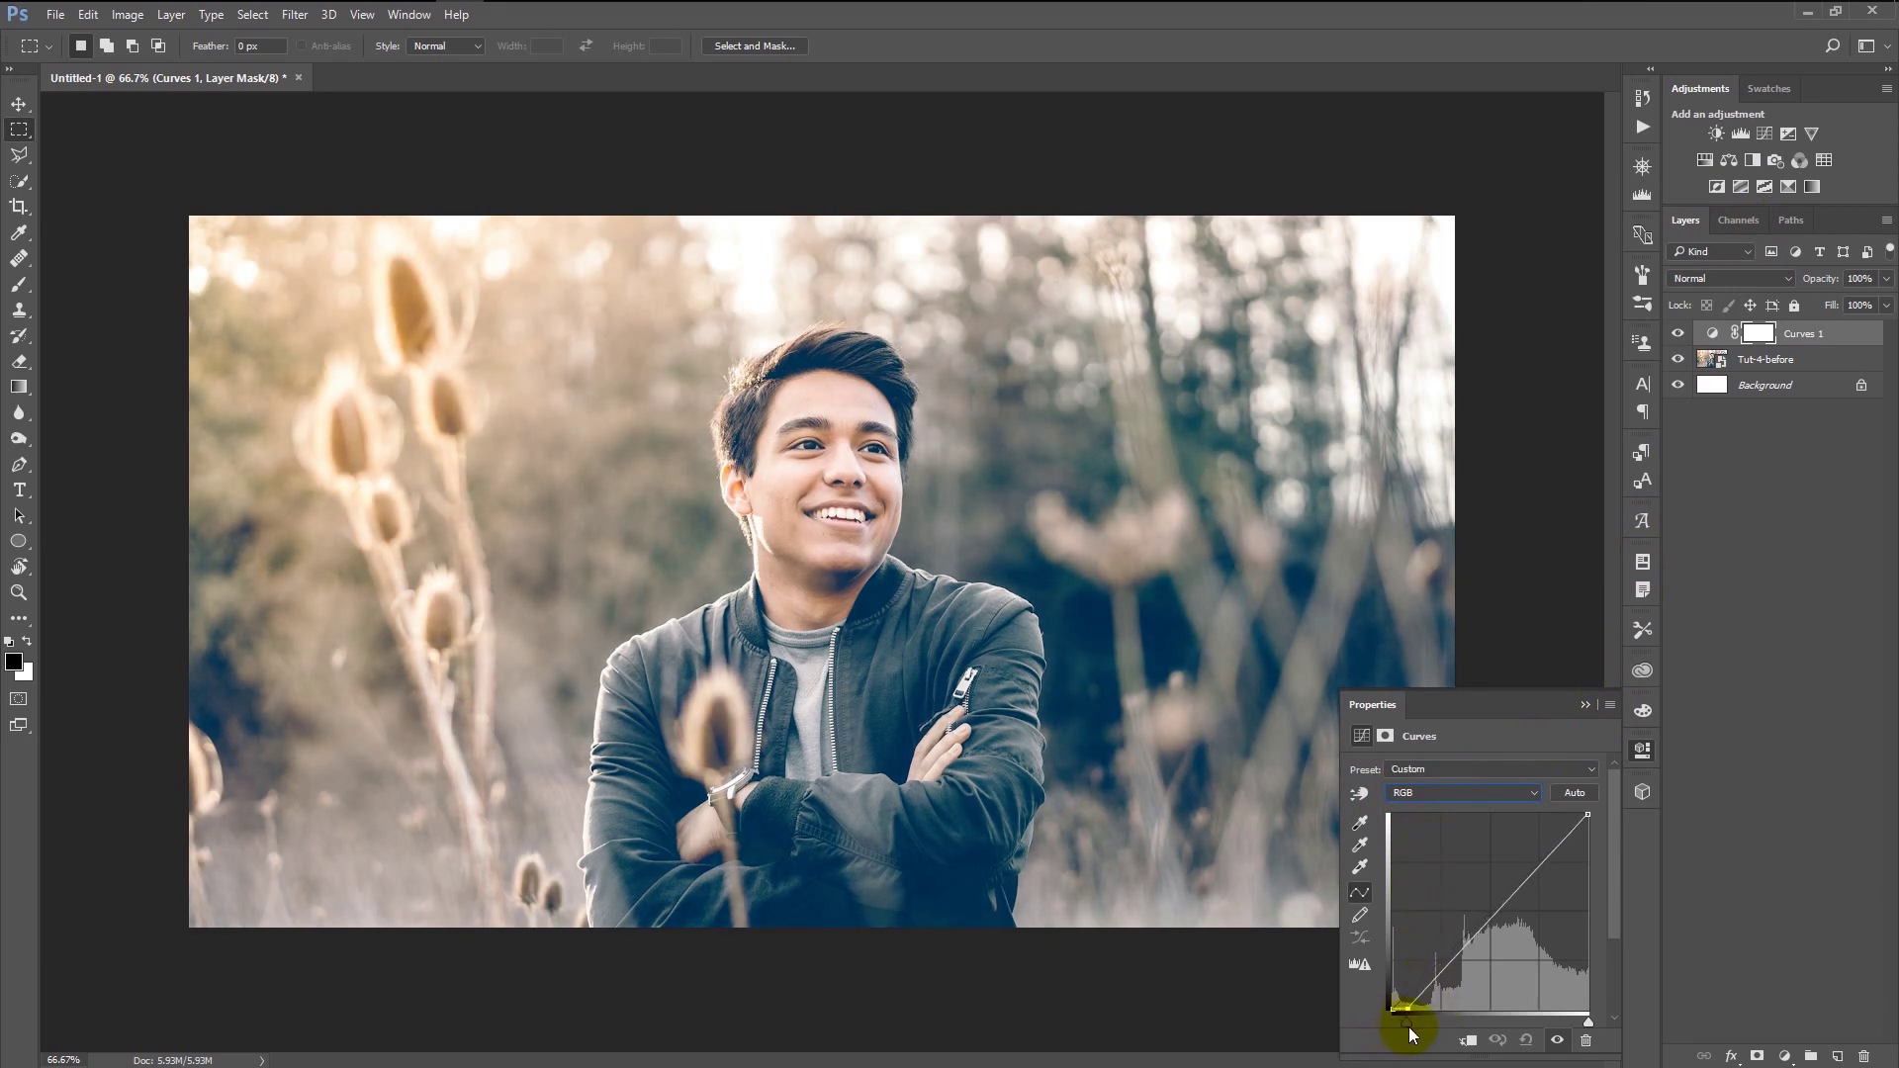
drag(1414, 1036, 1419, 1042)
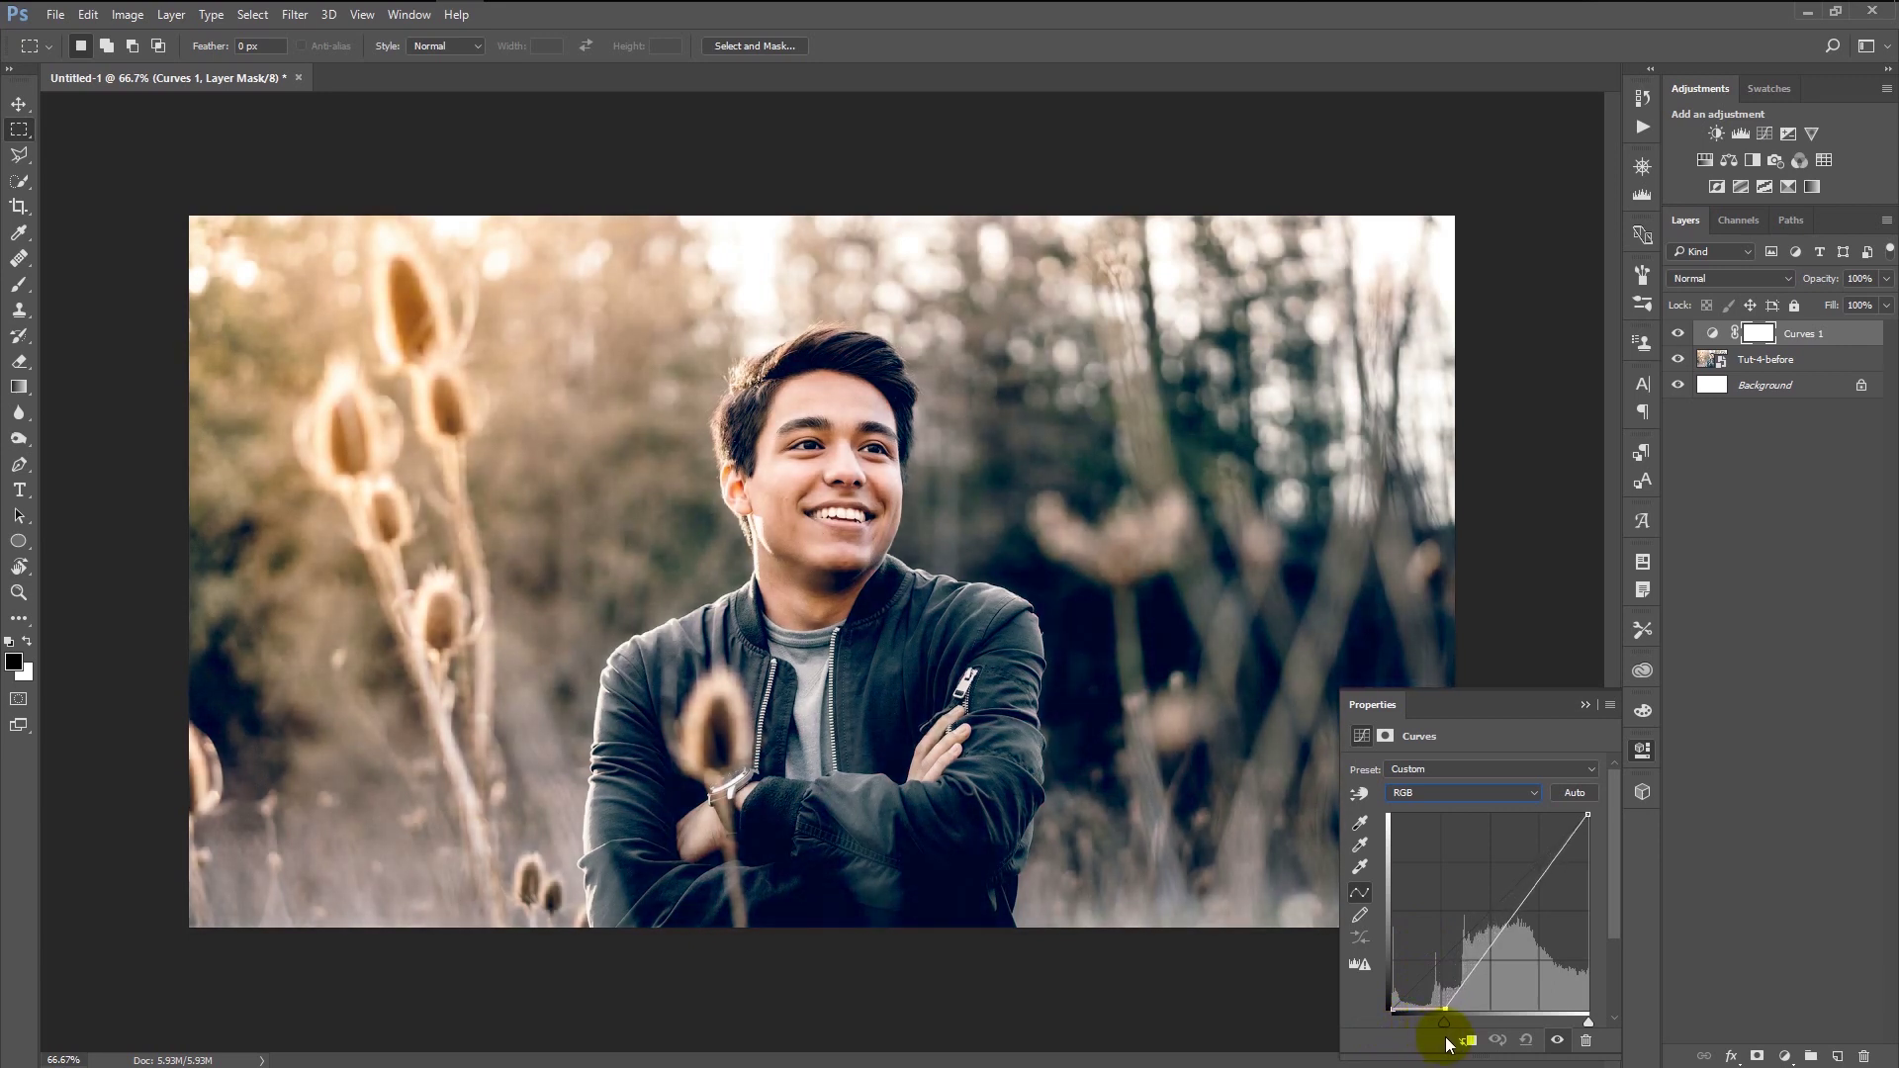
drag(1450, 1045, 1439, 1039)
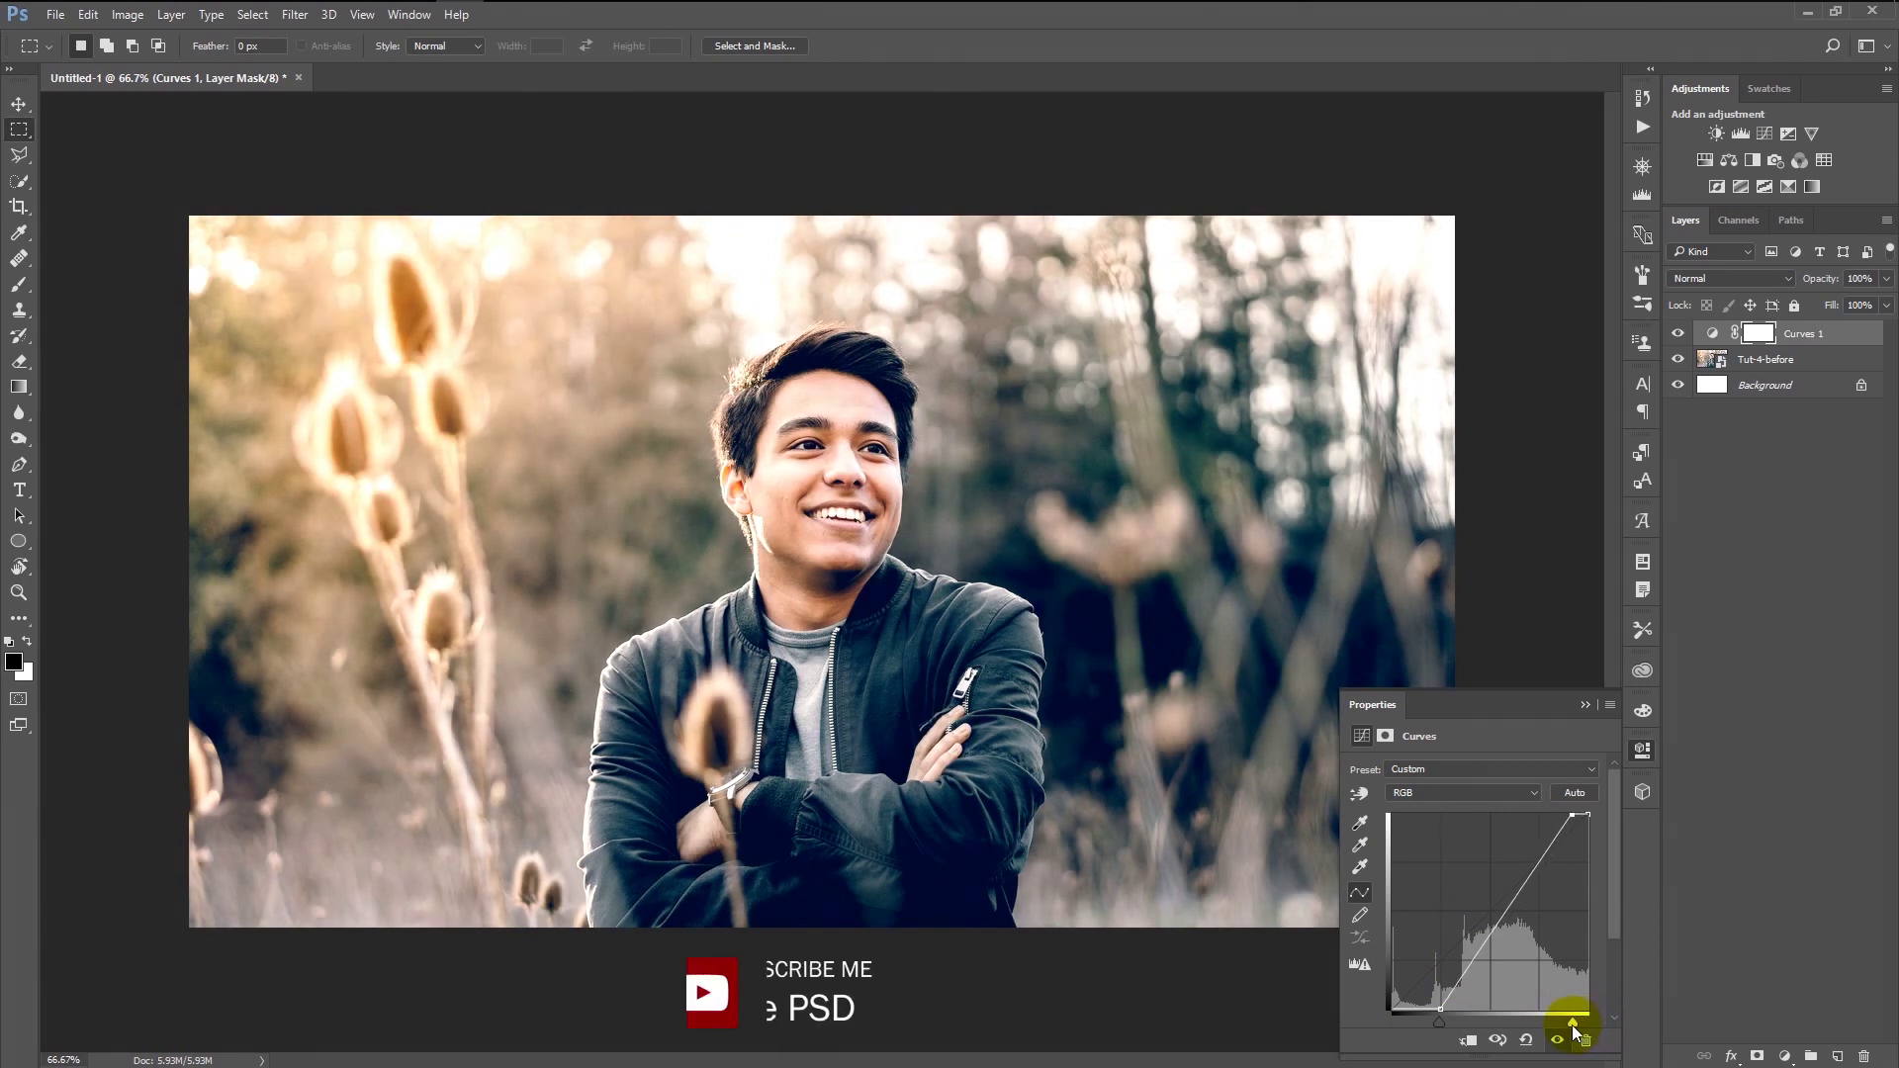
drag(1578, 1026, 1584, 1034)
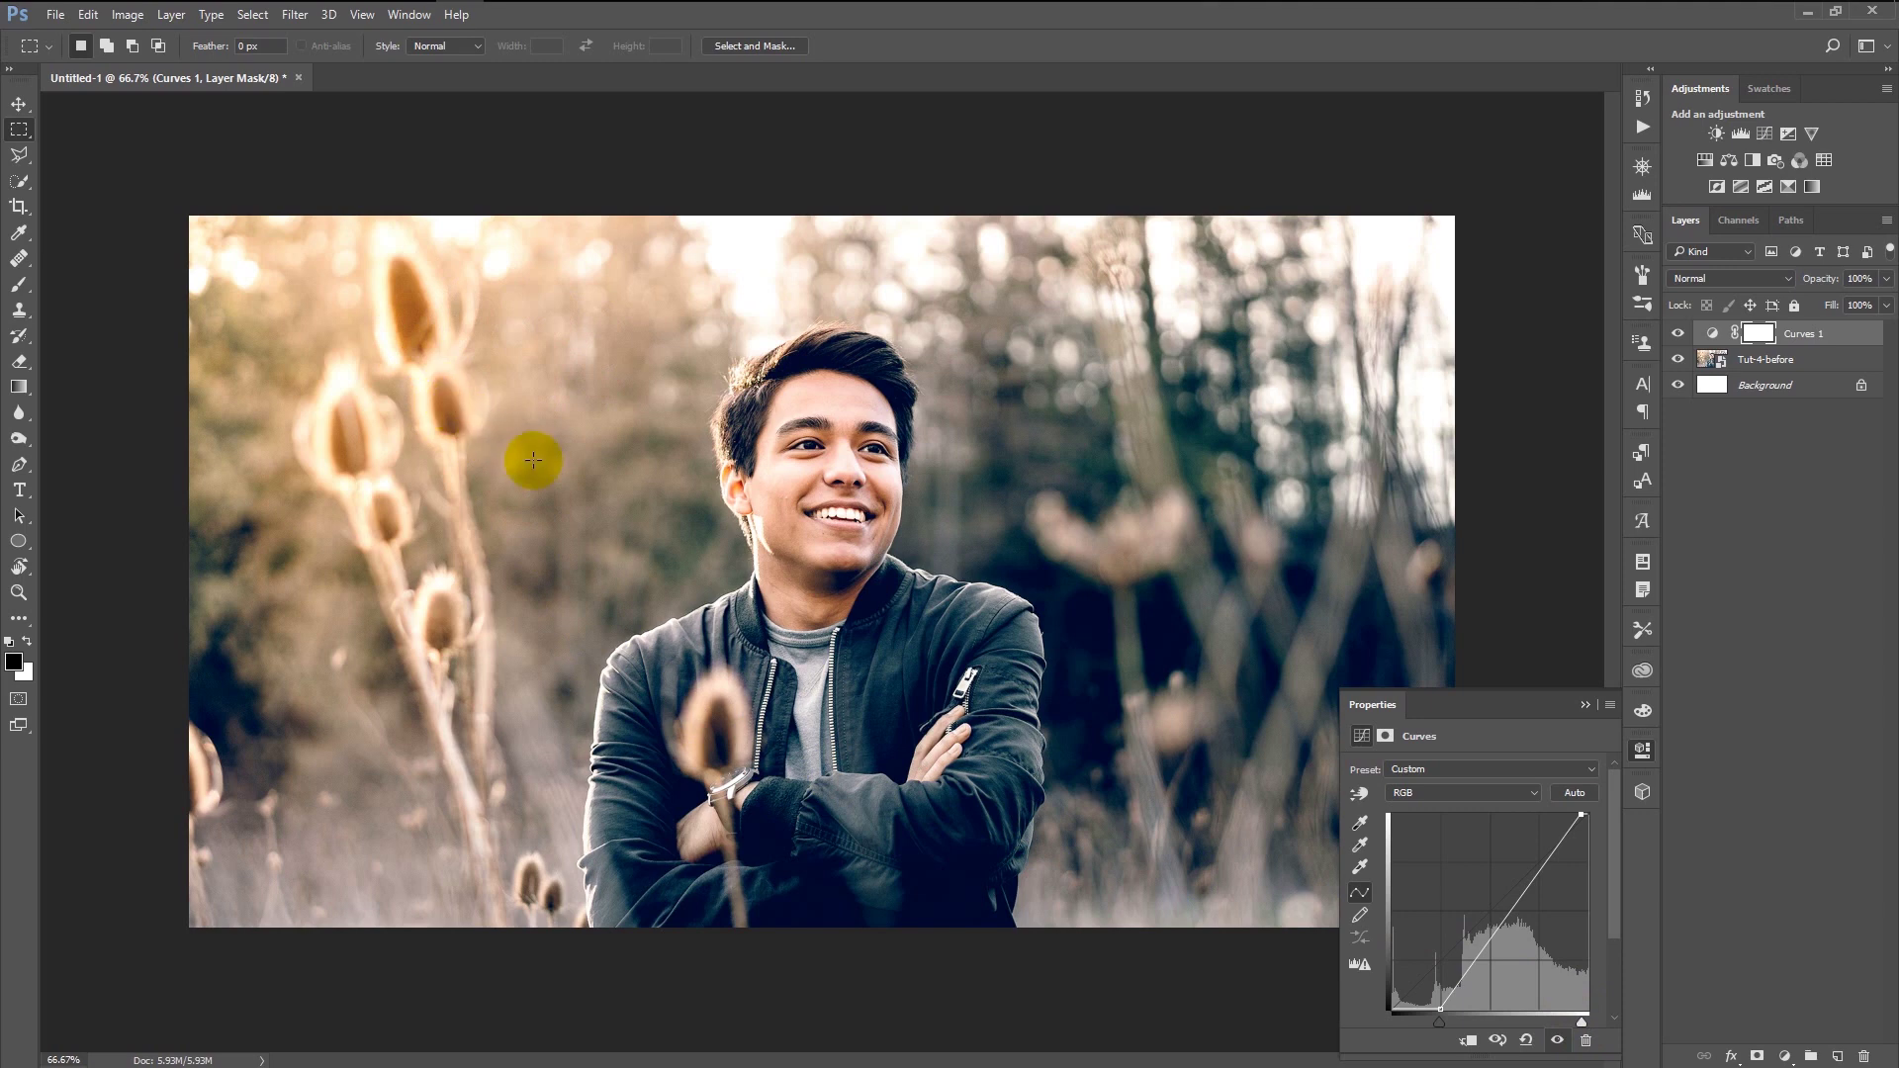
click(1414, 806)
Step: Work in the Curves Red channel to give the portrait a rosy warm tint
click(1403, 823)
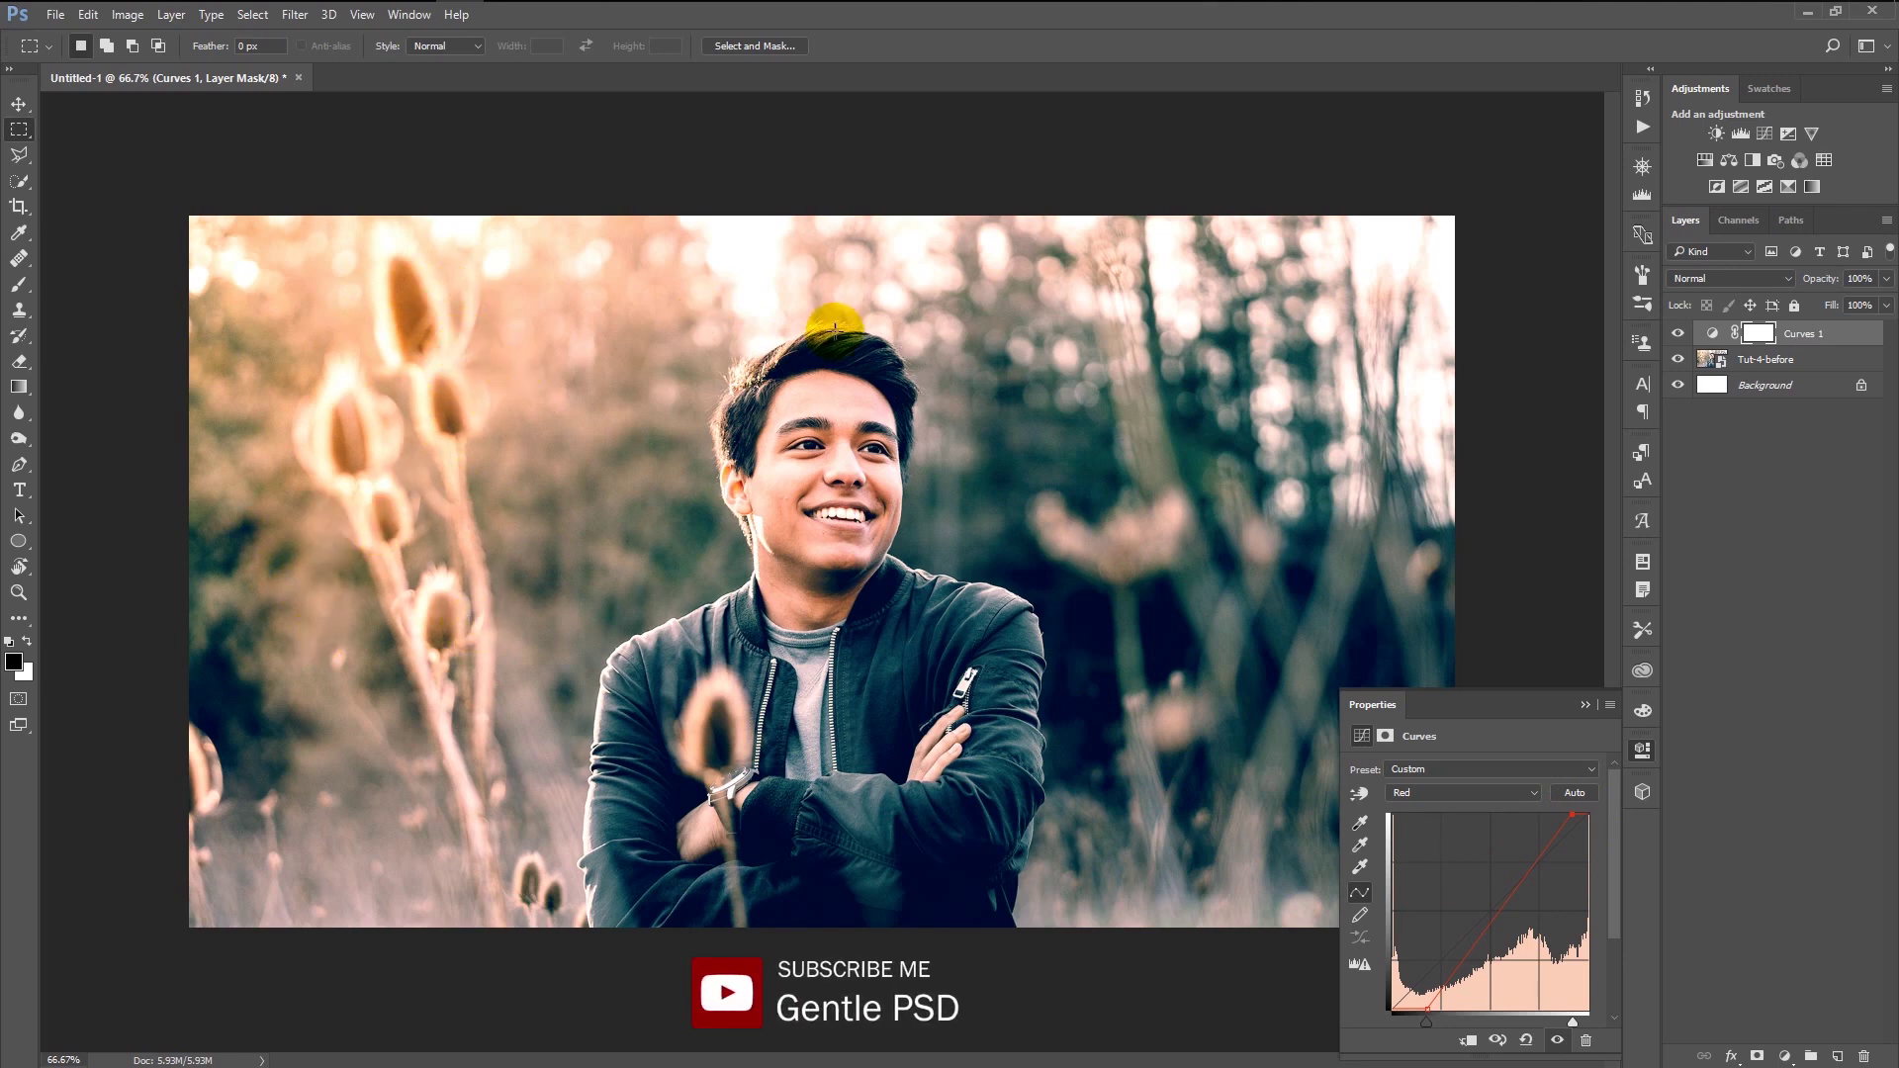
click(1481, 806)
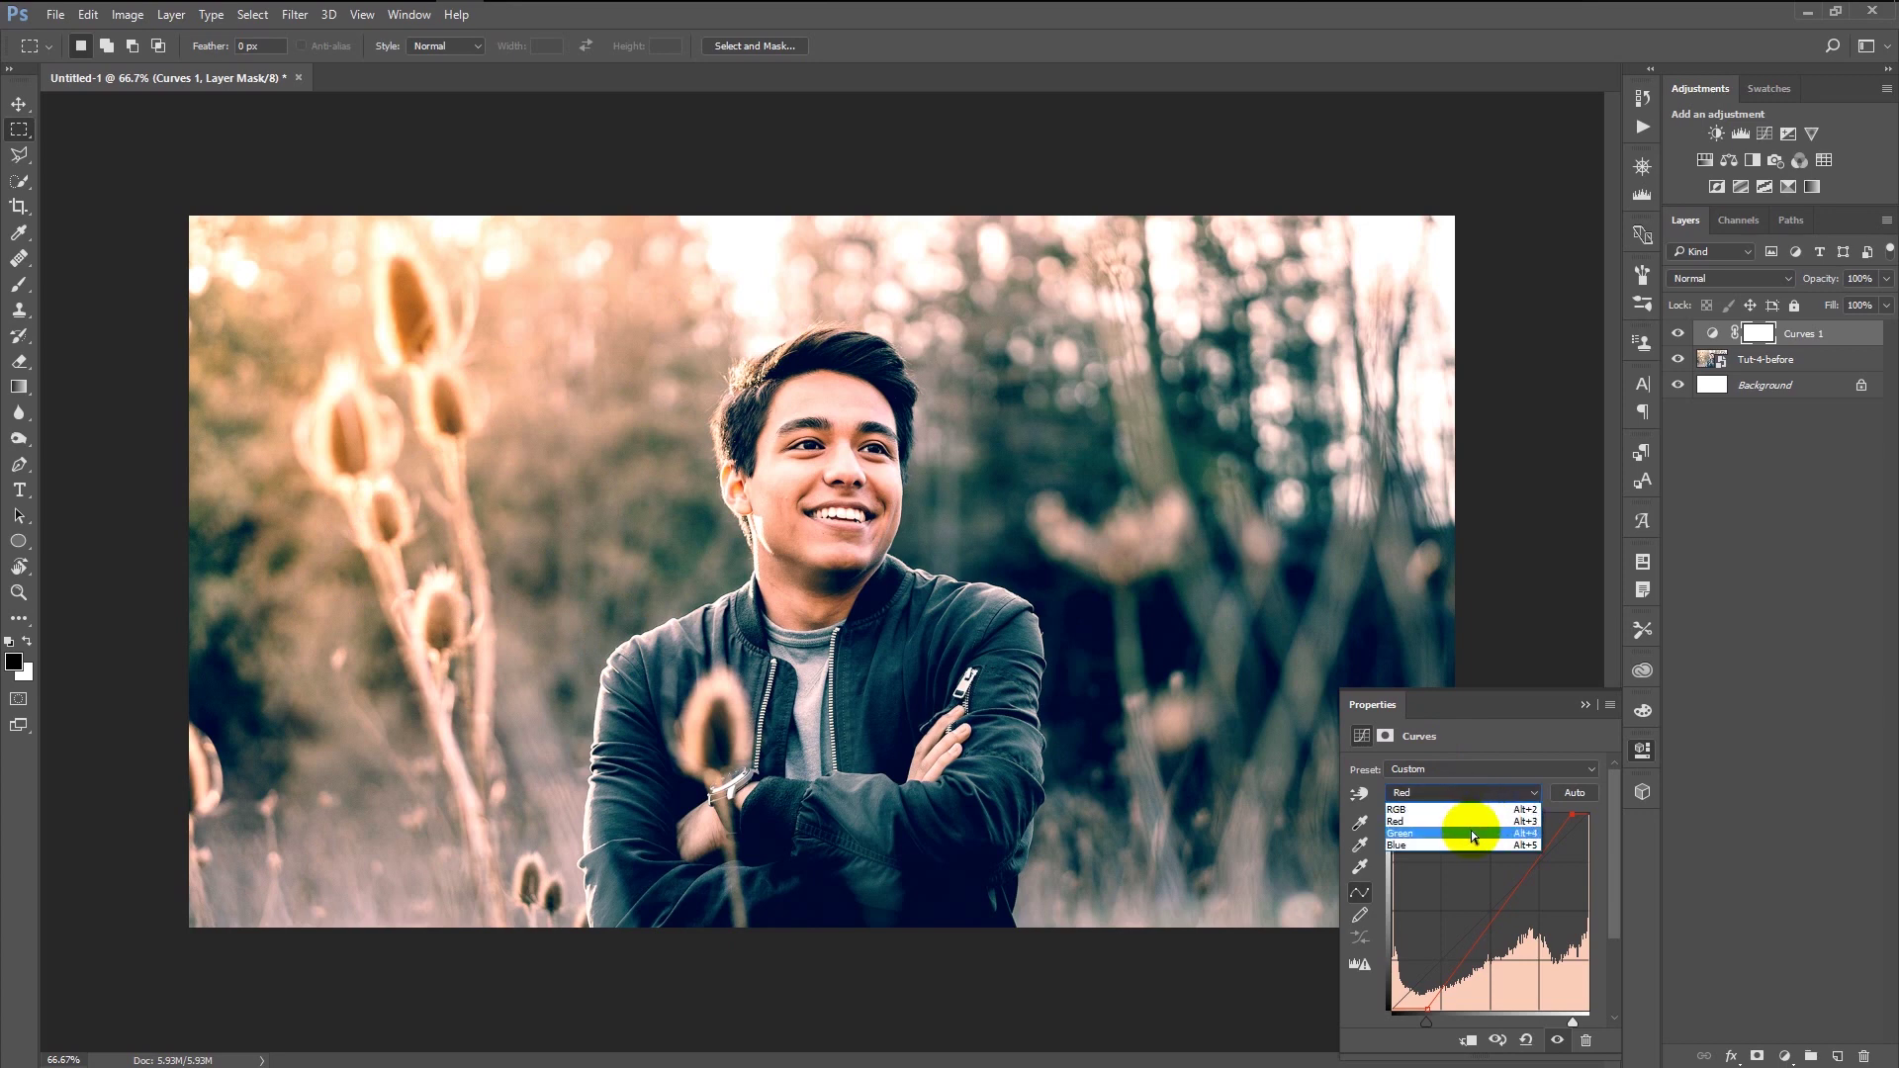
Step: Select the Green channel and nudge its white-point slider slightly
click(1464, 827)
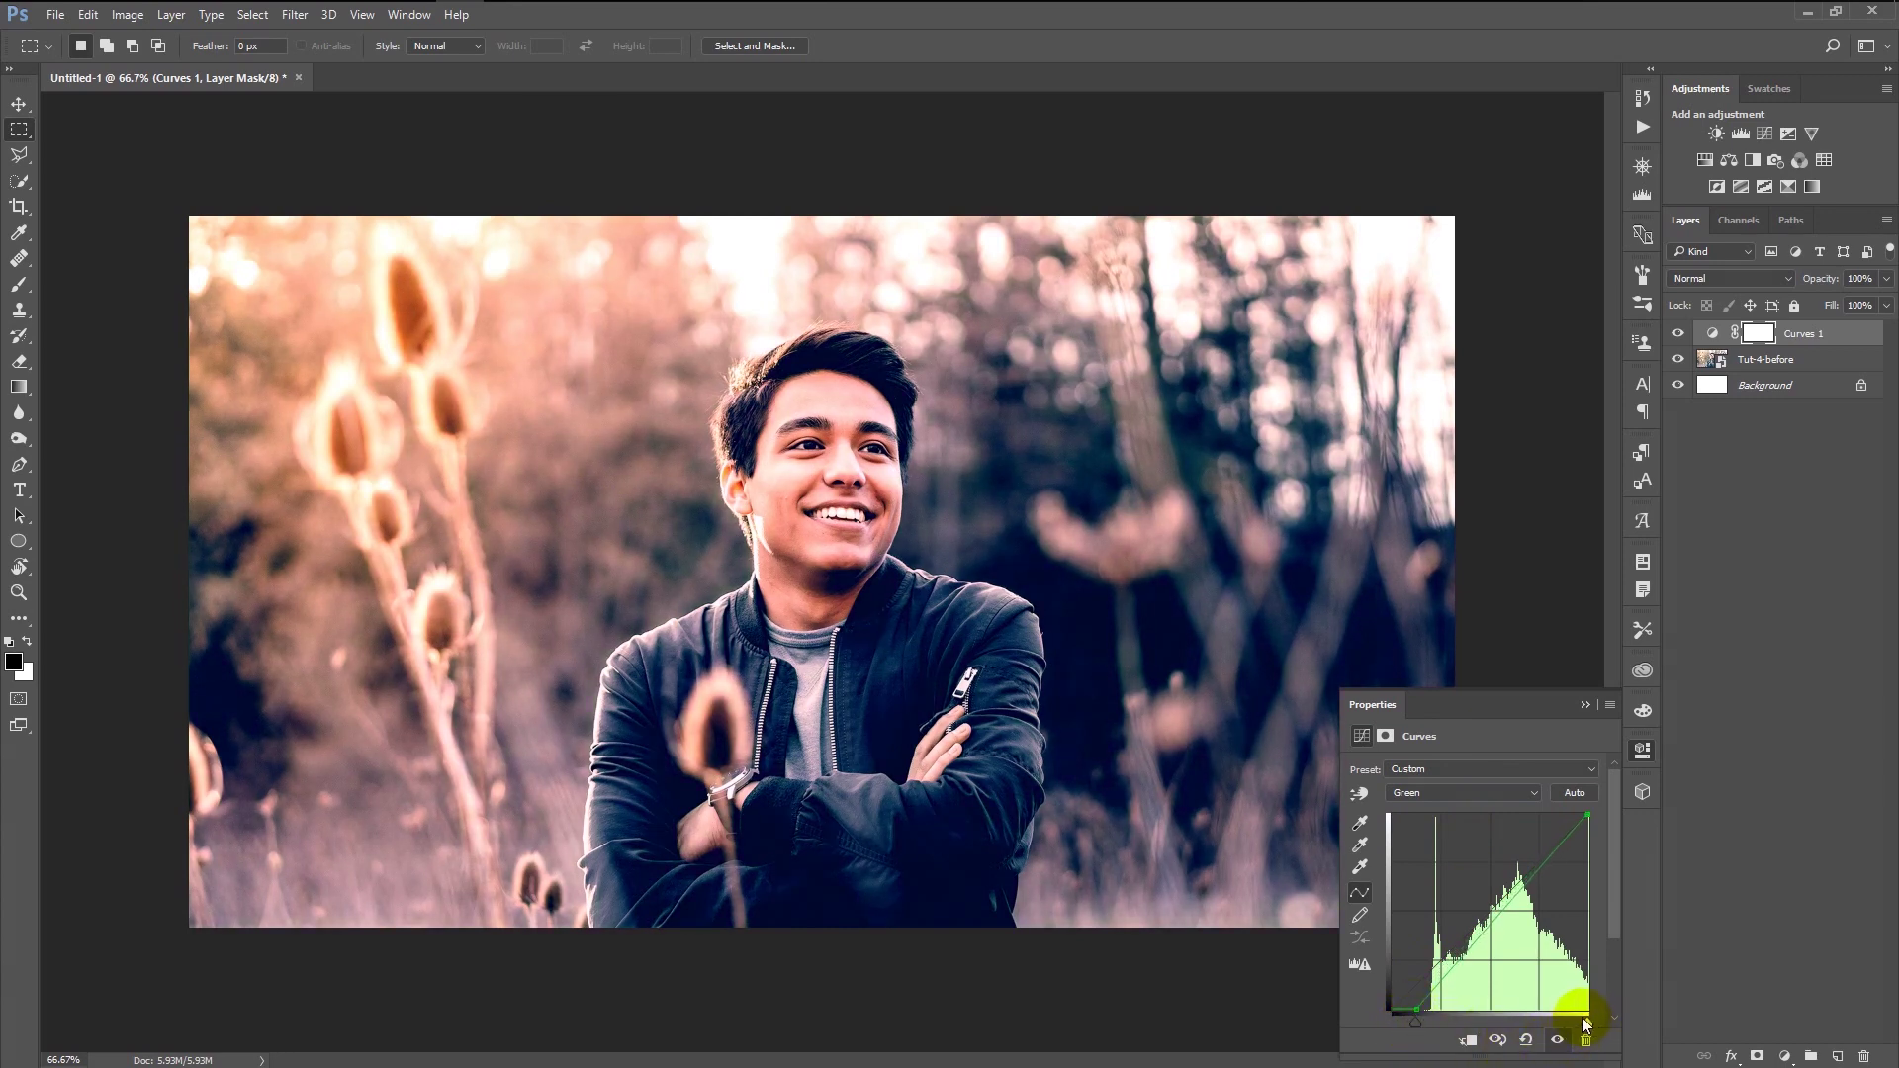
drag(1586, 1023, 1592, 1025)
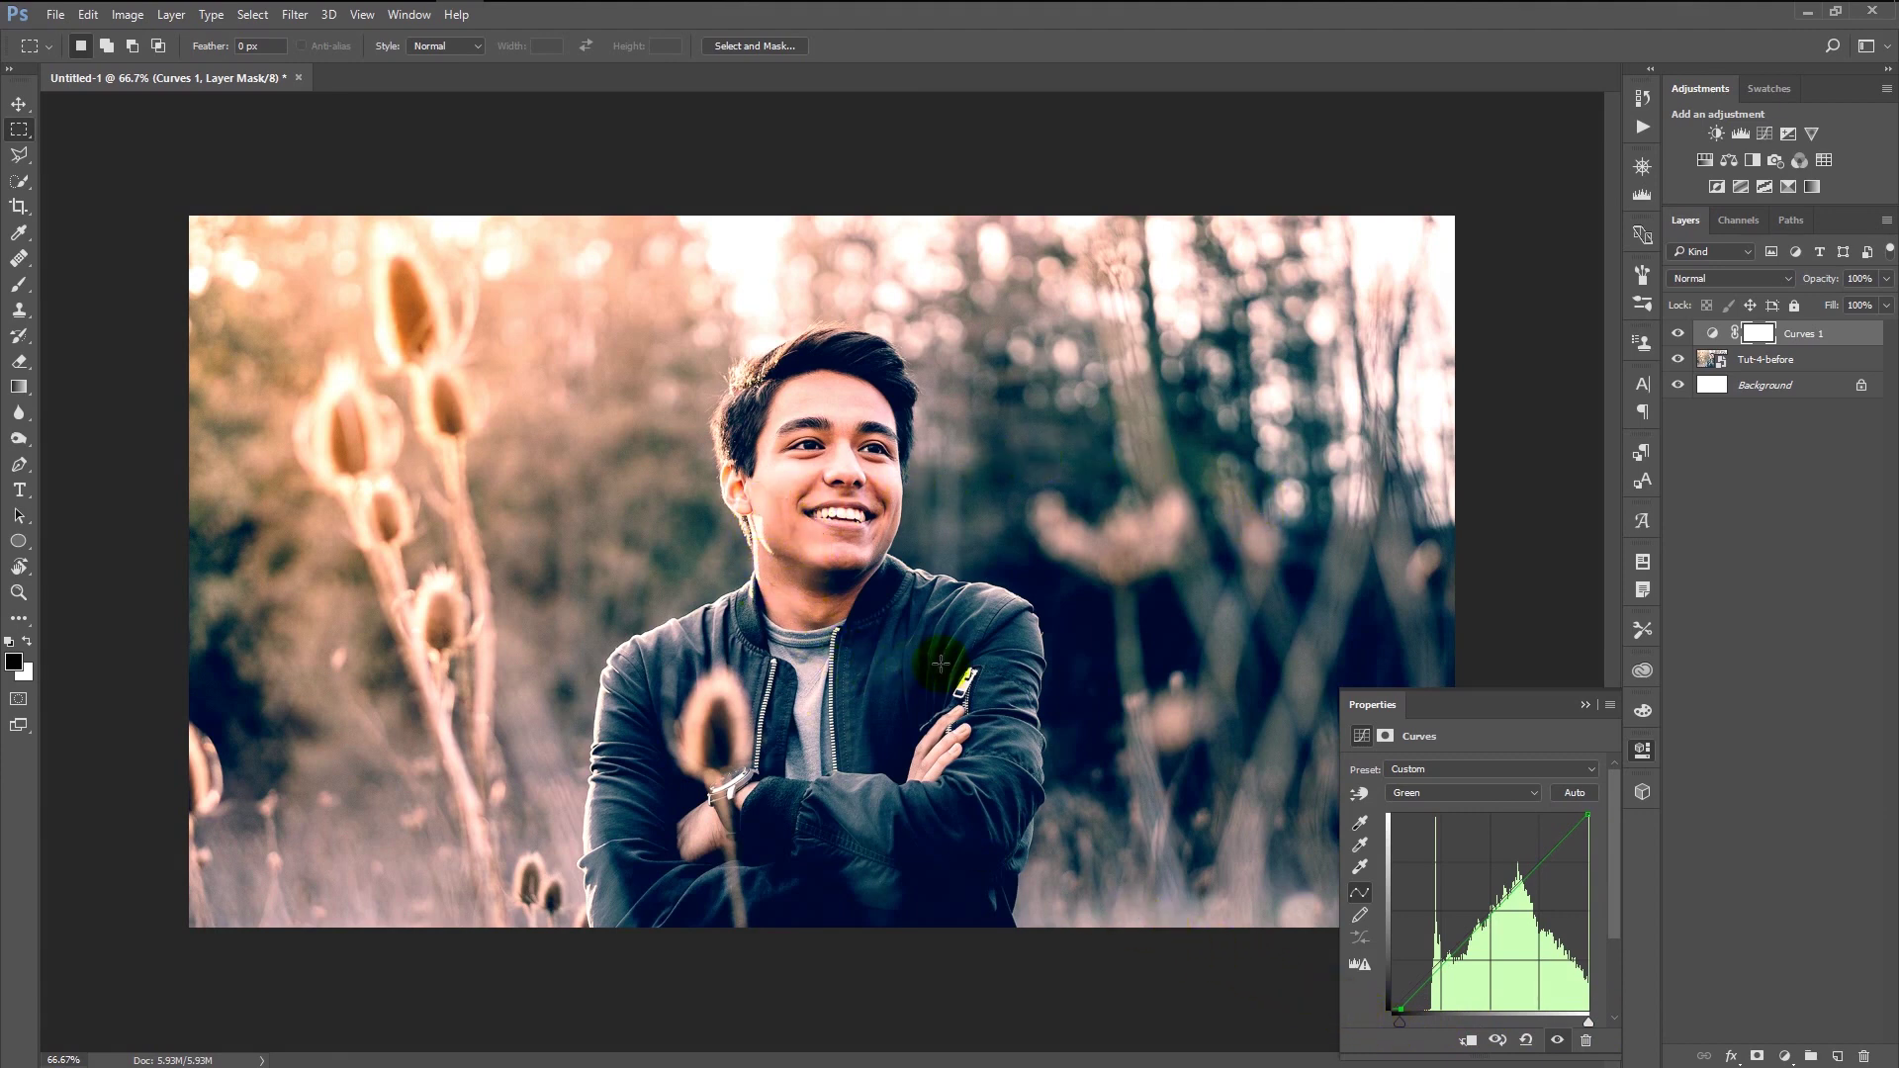
Step: Select the Blue channel and drag its black point right for a golden look
click(1433, 794)
click(1433, 819)
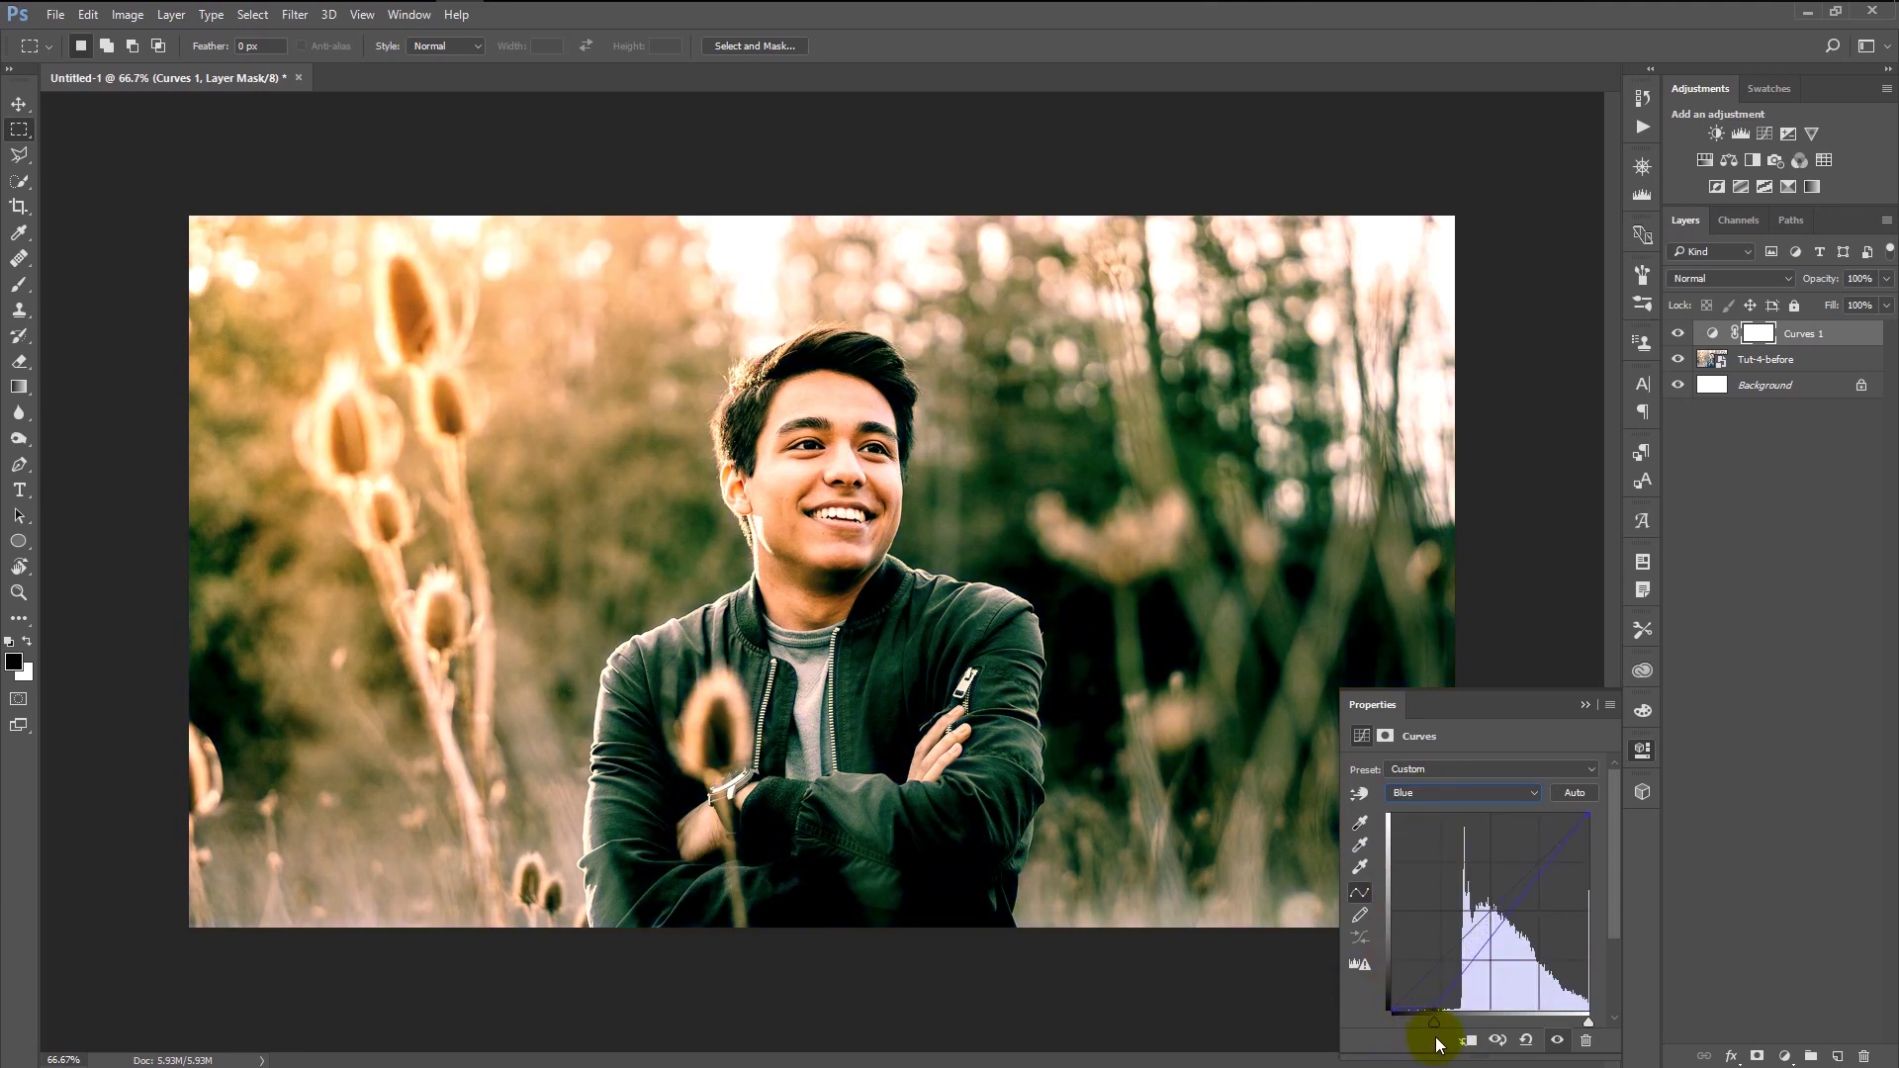
drag(1437, 1044, 1402, 1027)
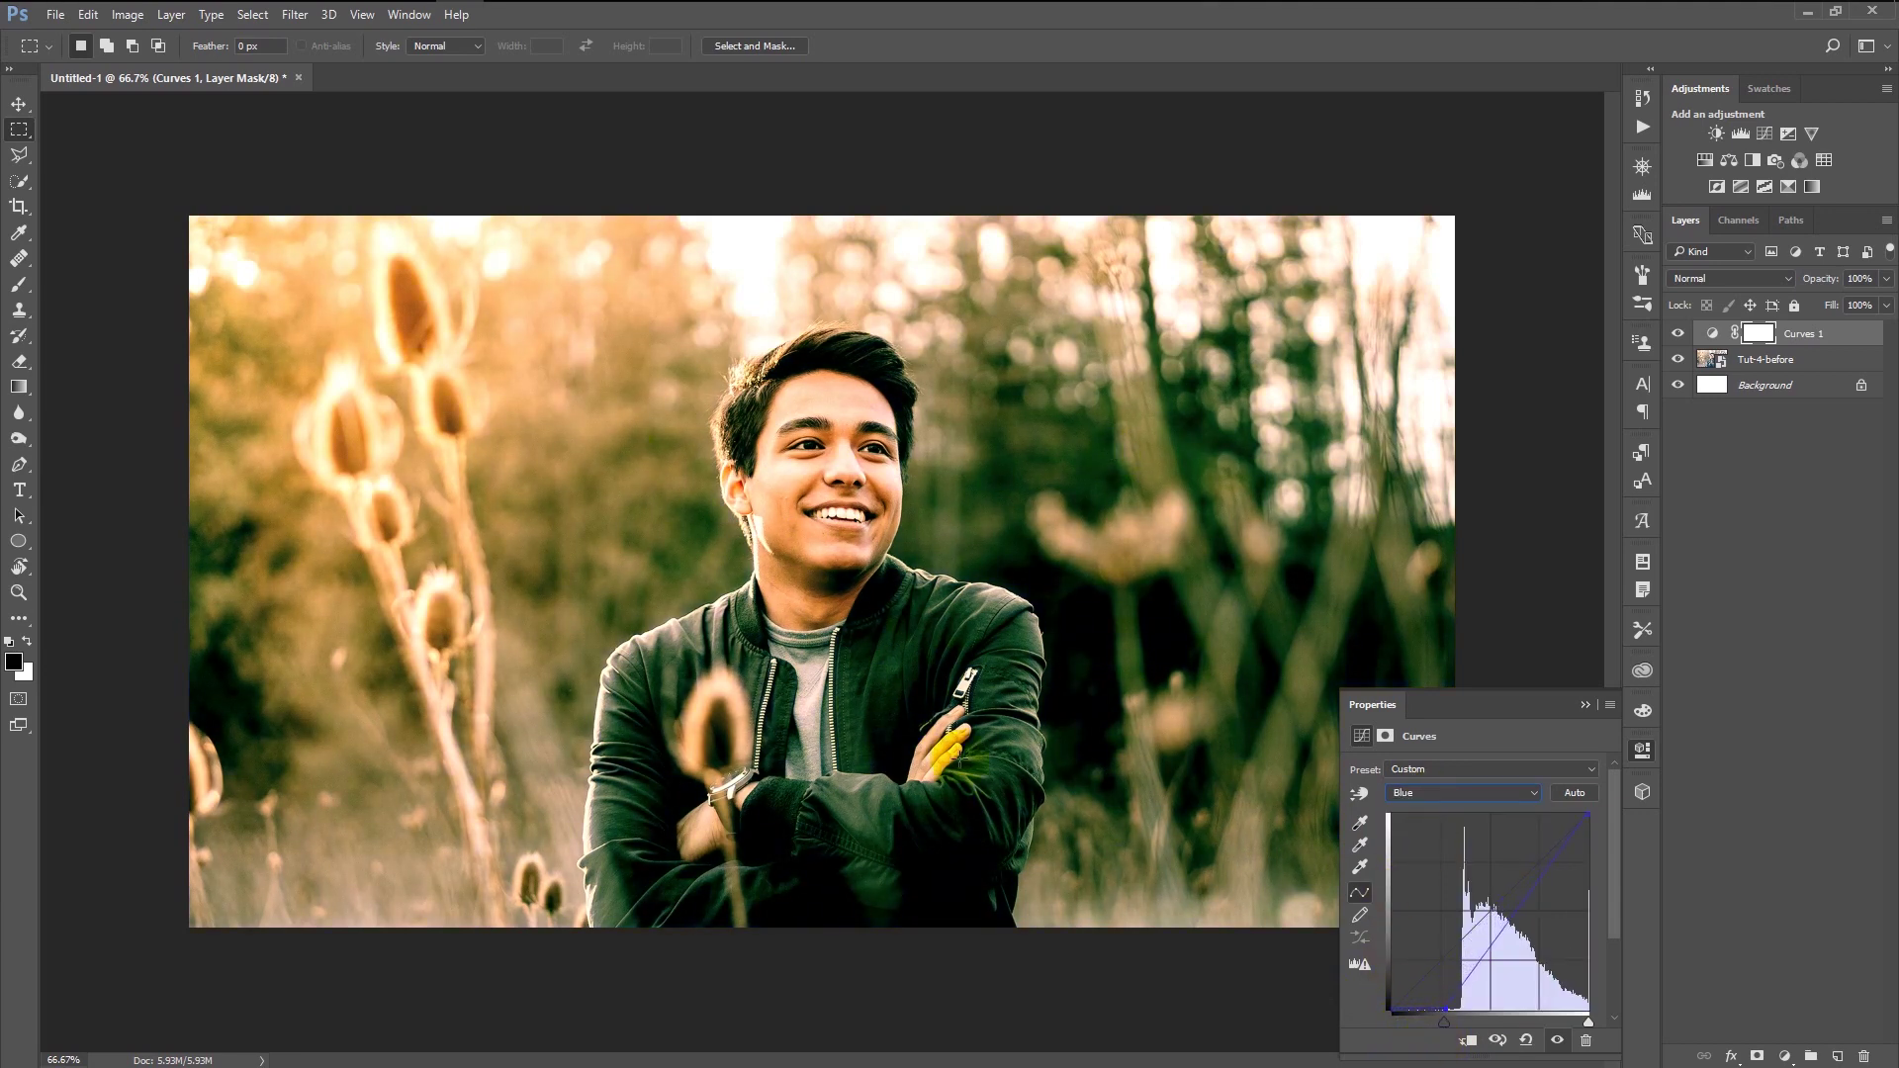